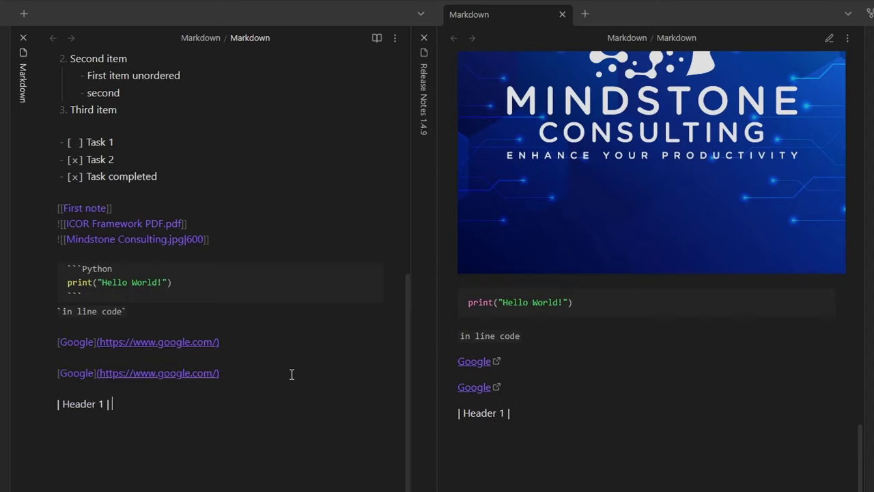
# Type a 'Header 1 | Header 2' table header and a | --- | separator, then begin an Item row
pyautogui.write('1 | Heade')
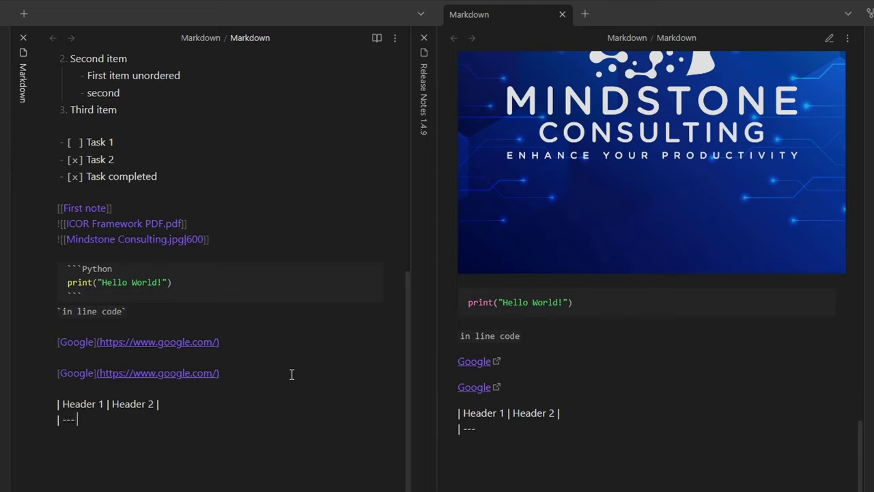
pyautogui.write('| --- | ---')
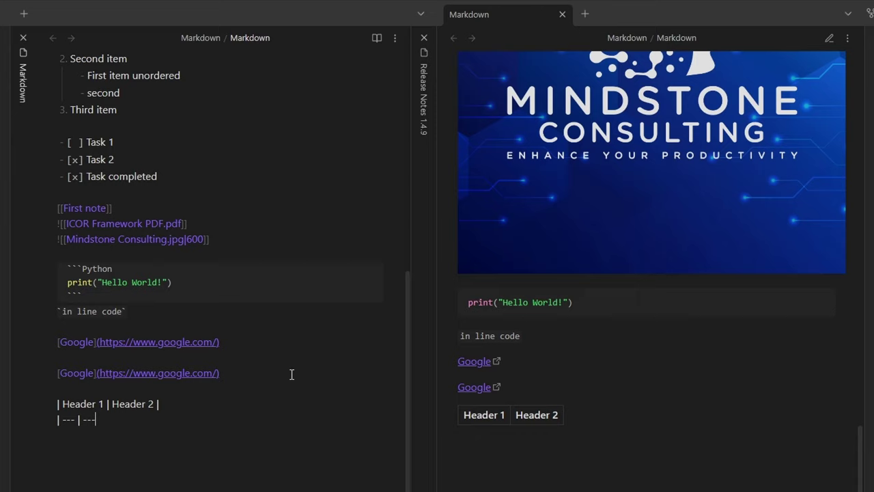
pyautogui.write('| | ')
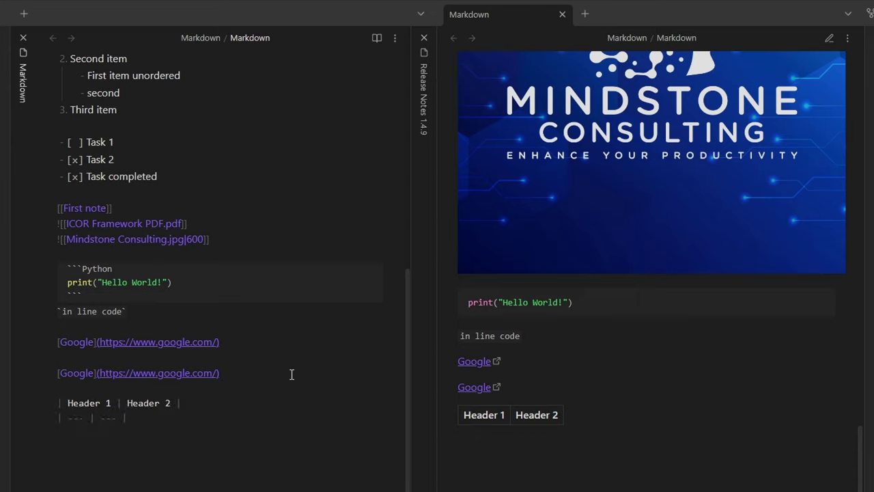
pyautogui.write('Item 1 |')
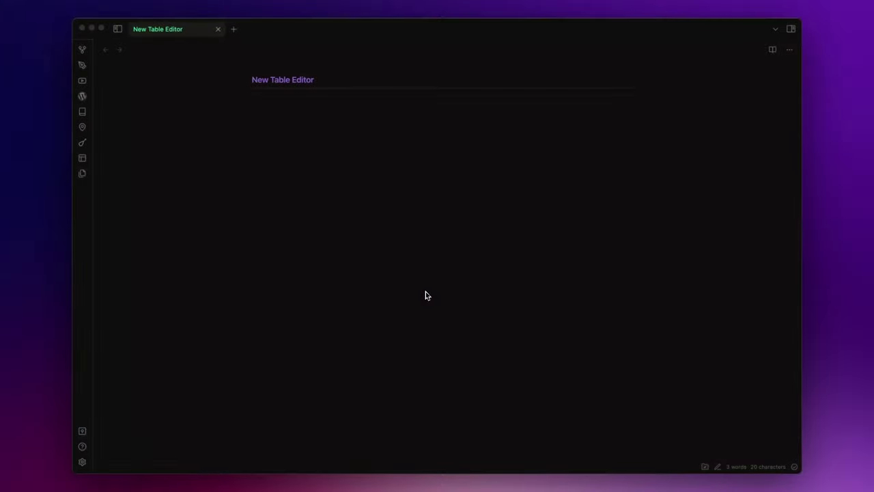
# Insert an empty table via the command palette and name its headers First Column and Second Column
pyautogui.click(425, 292)
pyautogui.press('super+p')
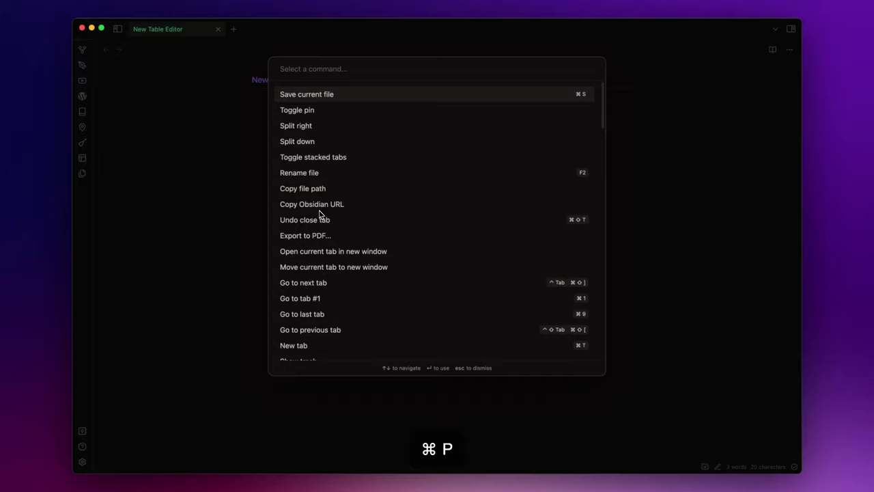
pyautogui.write('tabl')
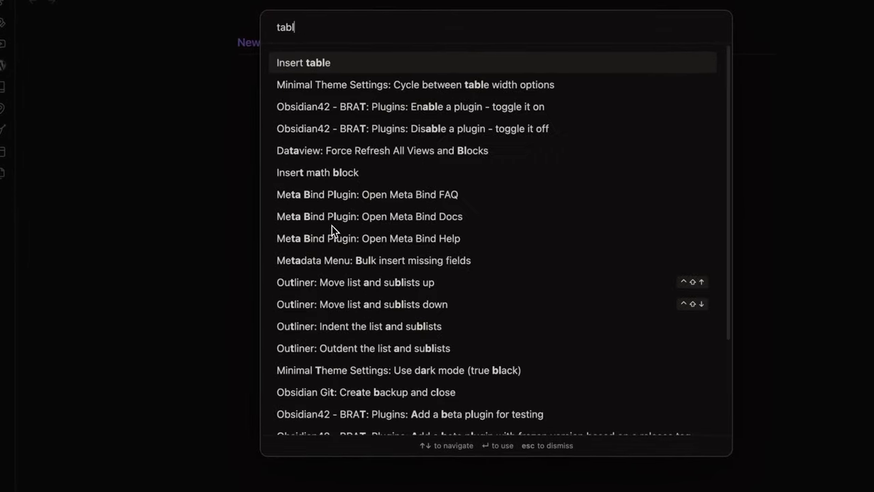
pyautogui.press('Return')
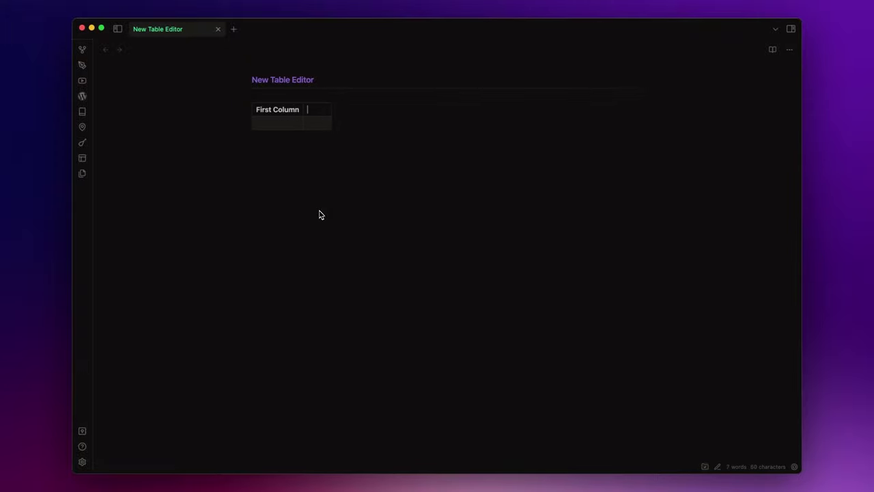
pyautogui.write('Column')
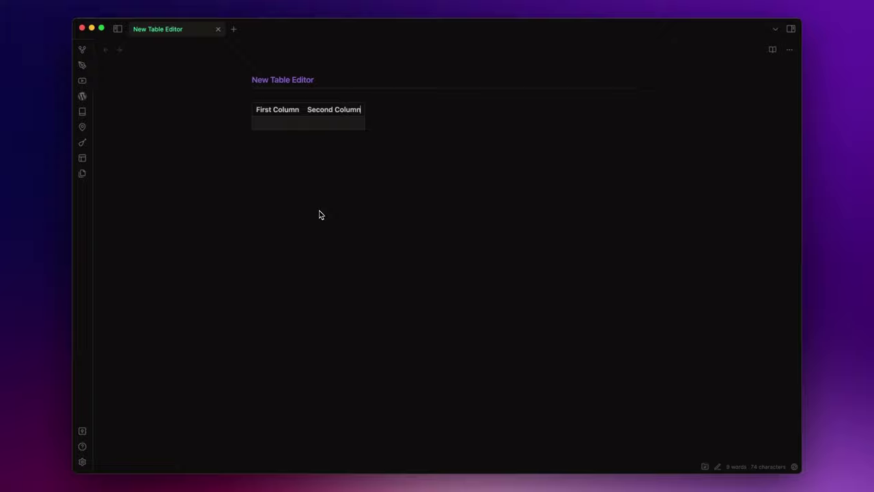
pyautogui.click(271, 122)
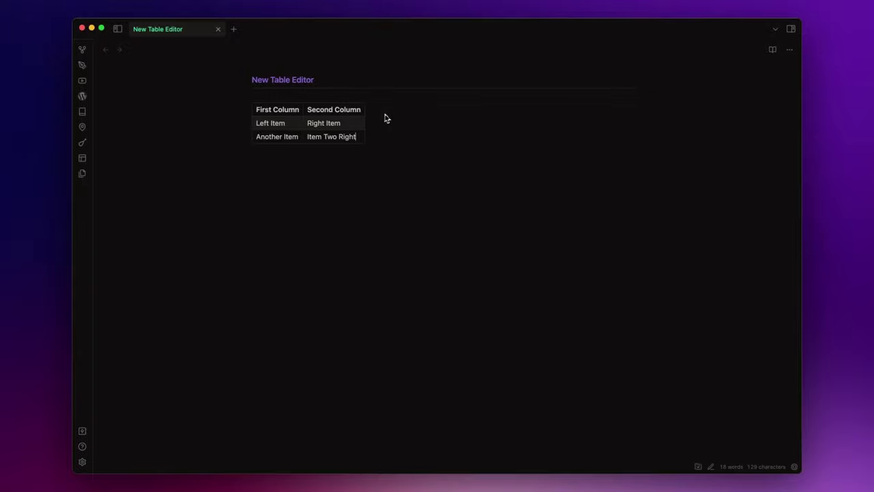
# Add rows above Left Item and below Item Two Right, filling them with Top and Bottom item text
pyautogui.rightClick(358, 122)
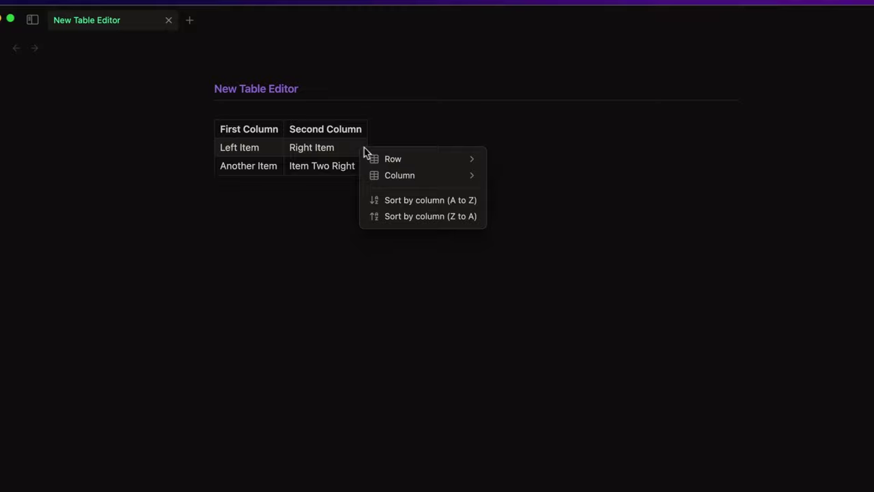
pyautogui.moveTo(399, 164)
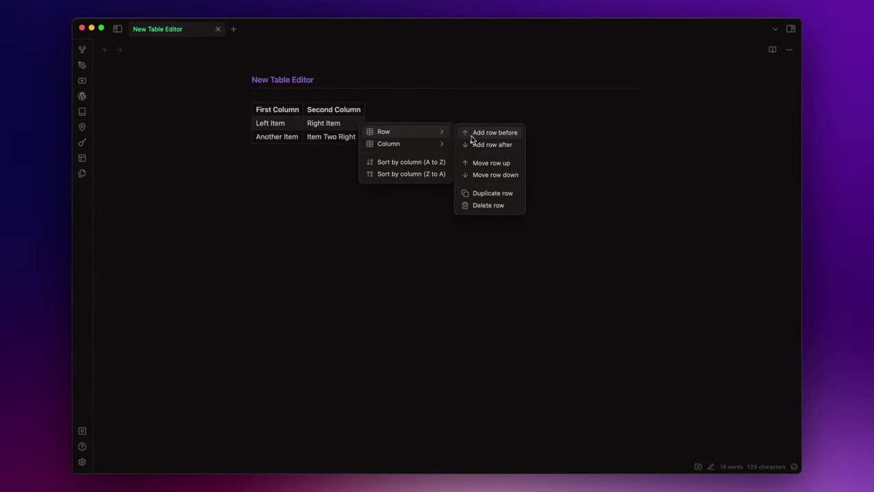
pyautogui.click(497, 135)
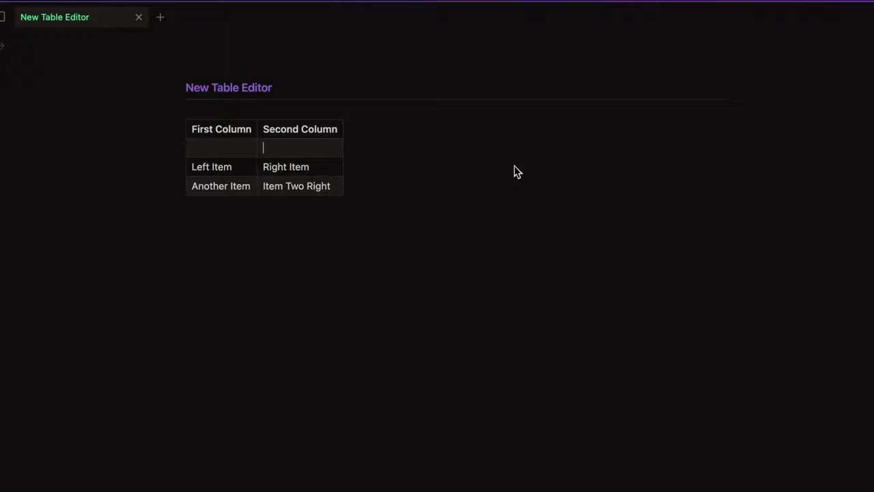
pyautogui.rightClick(335, 189)
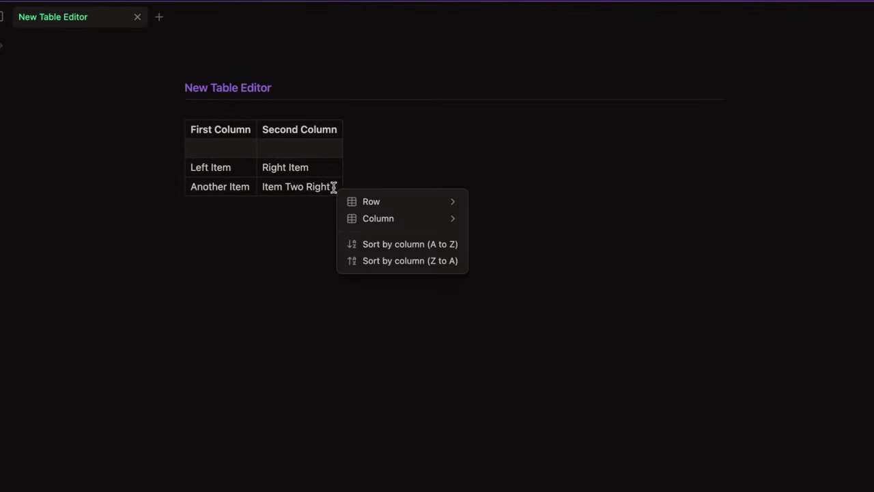
pyautogui.moveTo(412, 202)
pyautogui.click(525, 220)
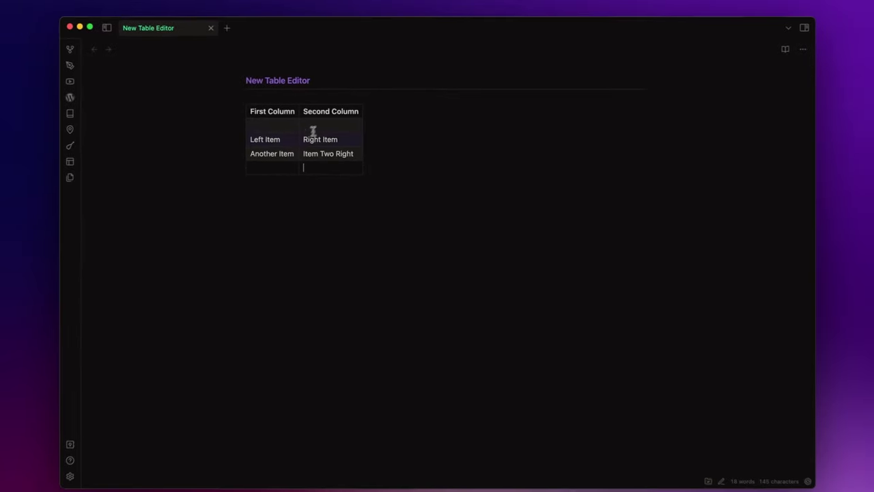
pyautogui.click(284, 127)
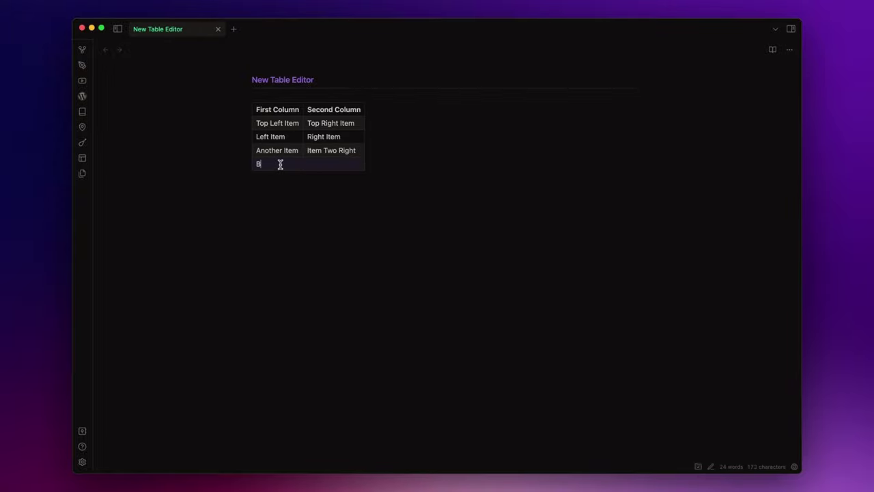
pyautogui.write('Item')
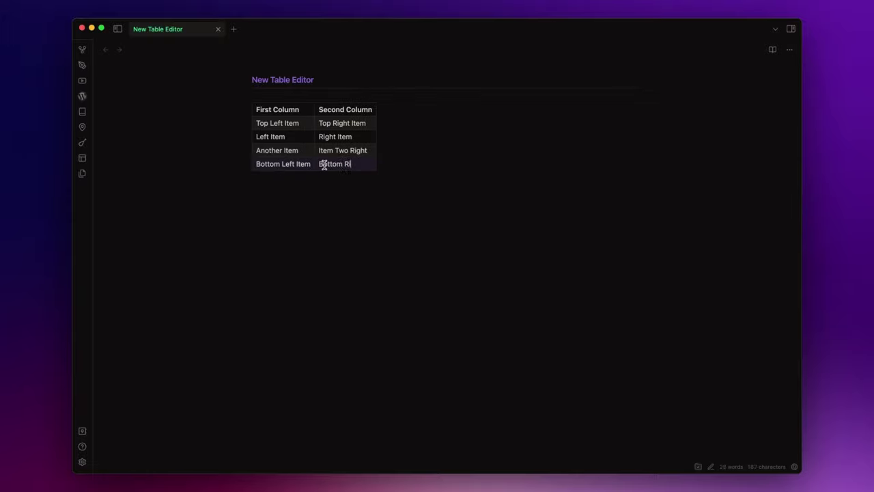
pyautogui.write('Item')
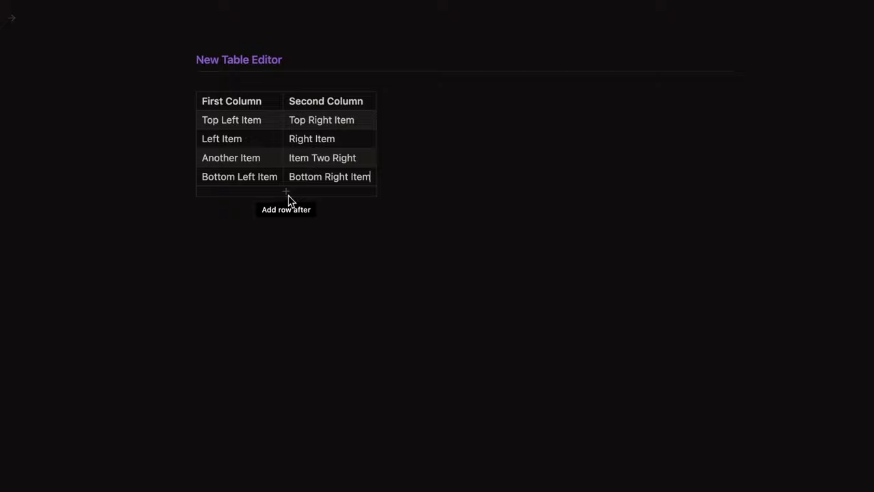
# Add an empty row, move Another Item above Left Item, and drag Bottom Left Item into third place
pyautogui.click(289, 198)
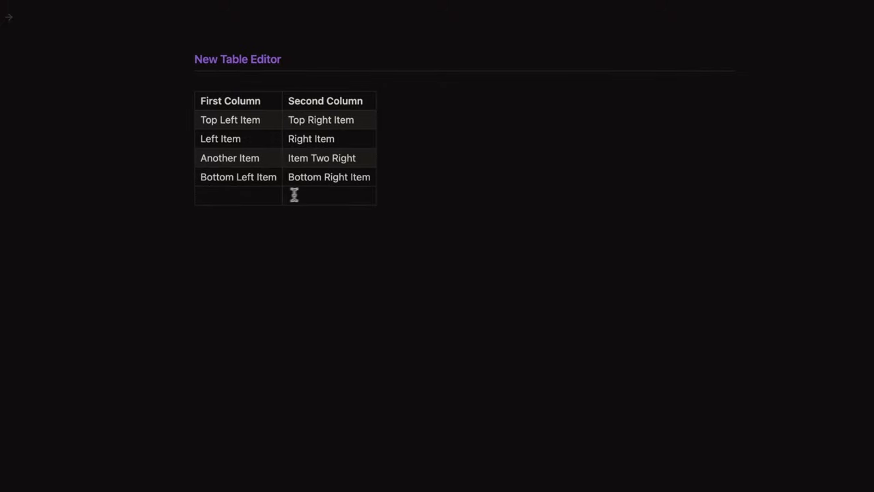
pyautogui.rightClick(364, 167)
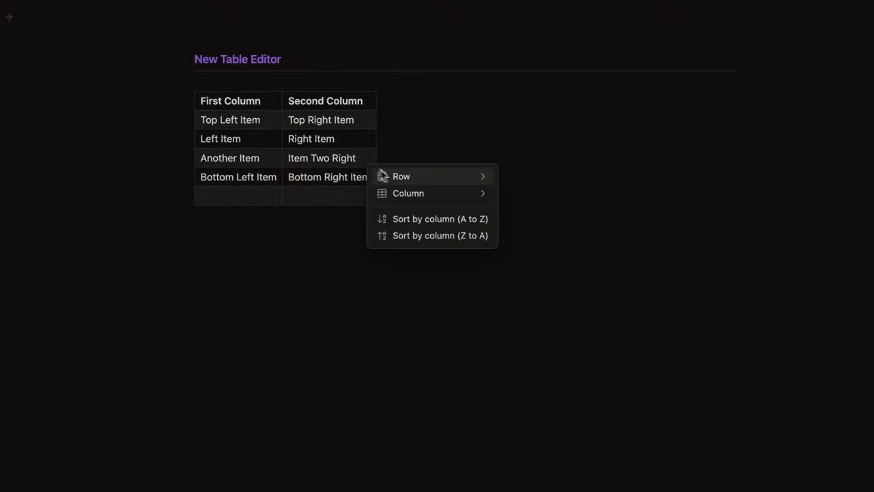
pyautogui.moveTo(412, 182)
pyautogui.click(543, 220)
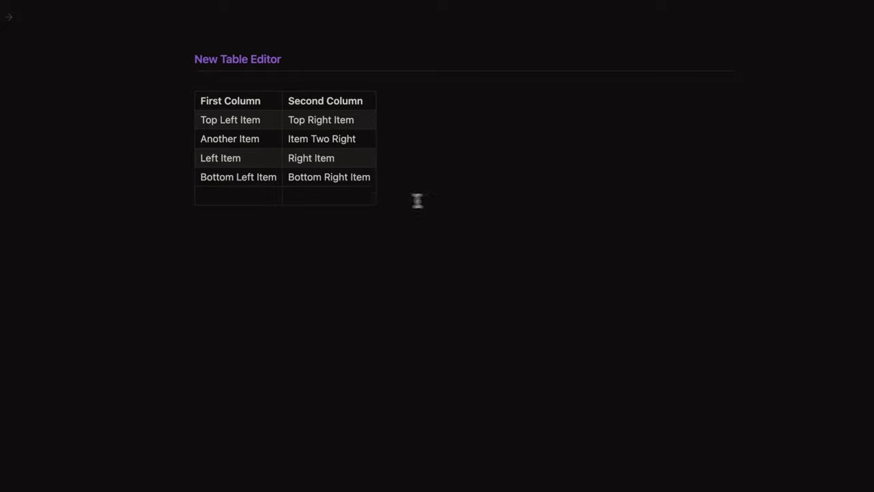
pyautogui.rightClick(366, 188)
pyautogui.moveTo(423, 202)
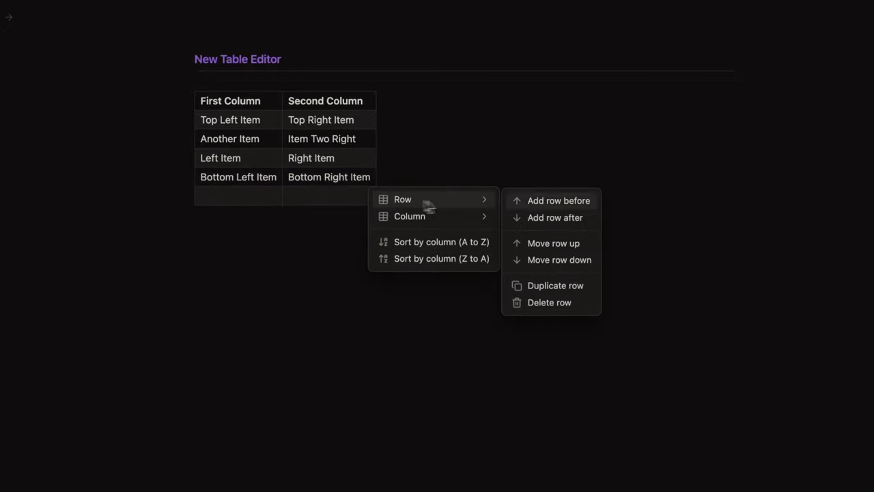
pyautogui.click(581, 261)
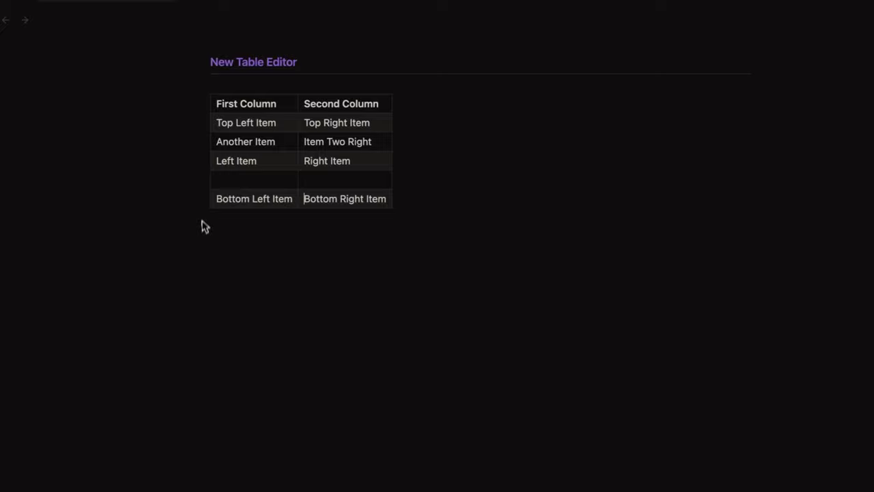
pyautogui.moveTo(213, 199); pyautogui.dragTo(215, 161)
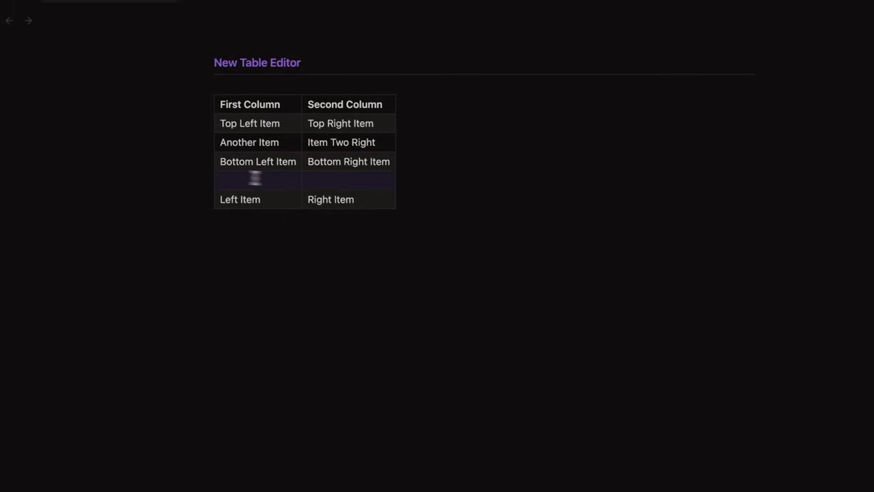
# Duplicate the Bottom Left Item row and delete the empty row
pyautogui.rightClick(389, 162)
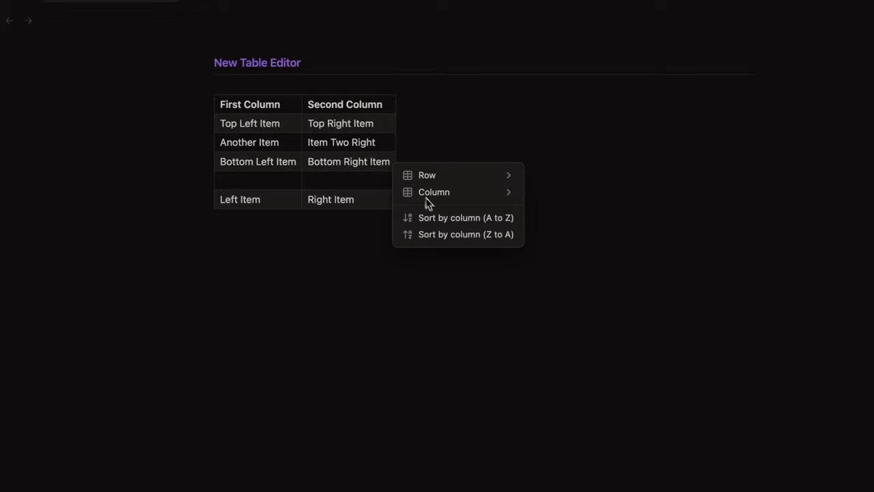
pyautogui.moveTo(441, 185)
pyautogui.click(559, 247)
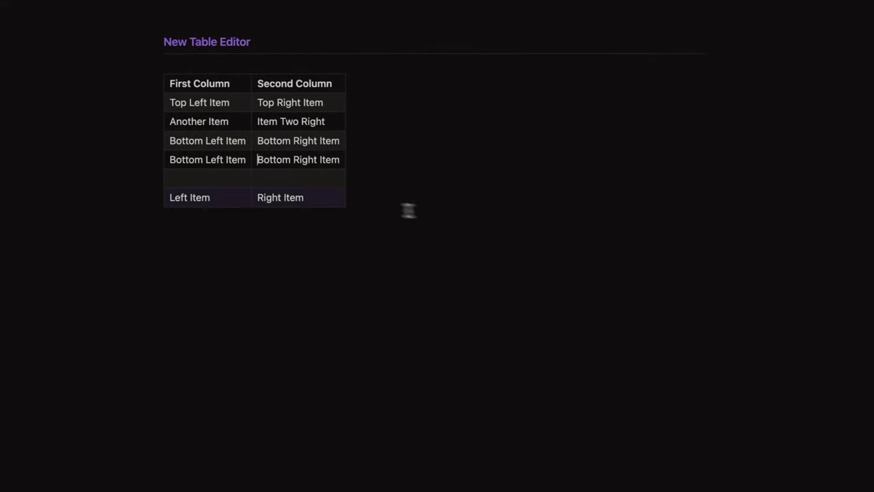
pyautogui.rightClick(326, 183)
pyautogui.moveTo(372, 223)
pyautogui.moveTo(379, 201)
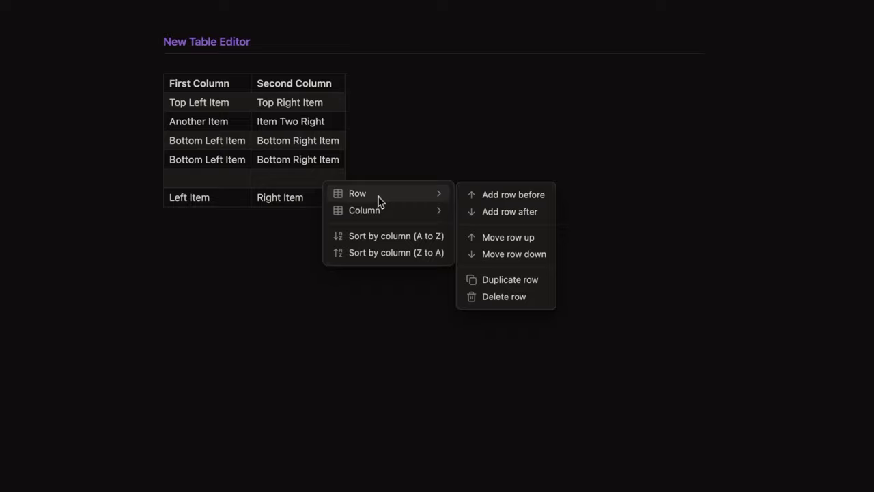
pyautogui.click(524, 298)
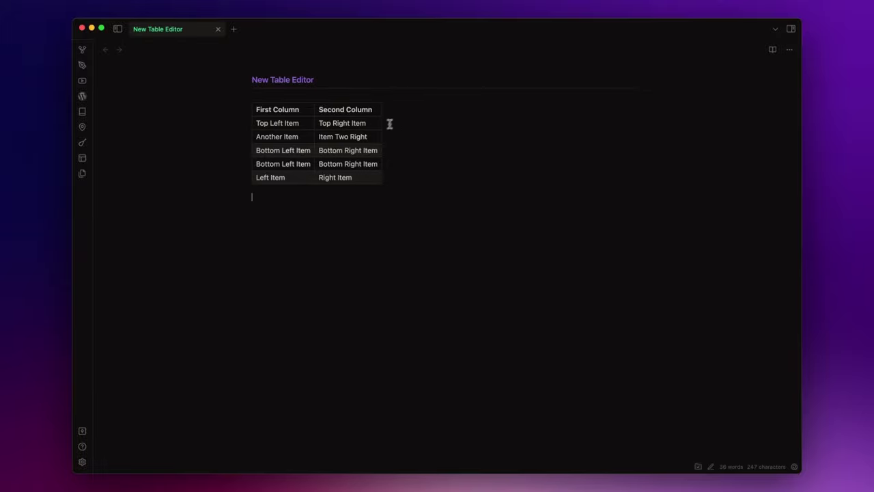
# Insert columns before and after Second Column, headed Column X and Column Z
pyautogui.rightClick(379, 124)
pyautogui.moveTo(408, 148)
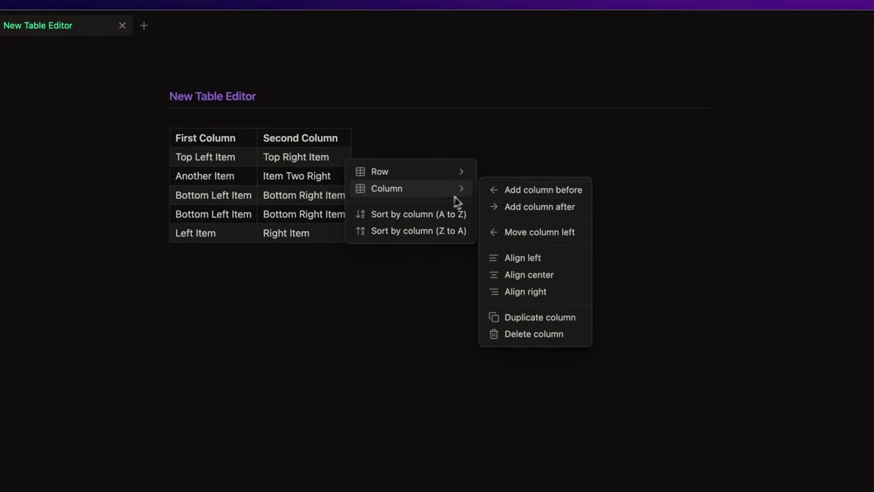
pyautogui.click(557, 196)
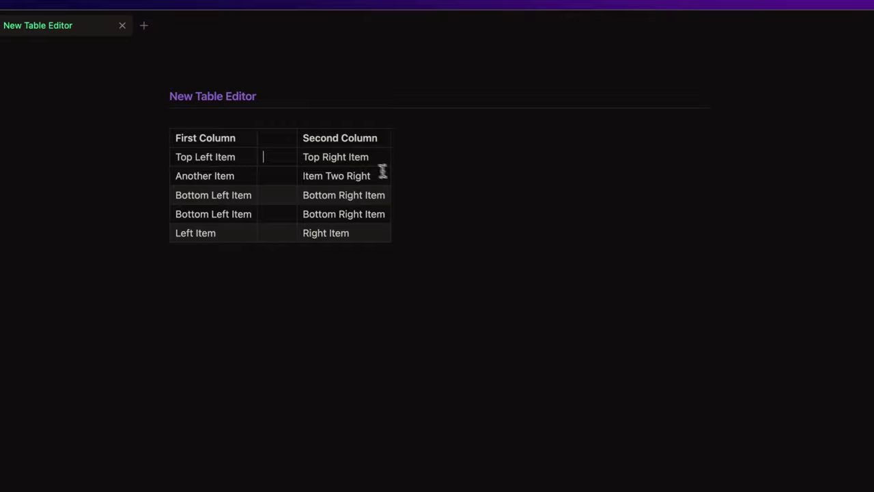
pyautogui.rightClick(375, 159)
pyautogui.moveTo(416, 191)
pyautogui.click(546, 209)
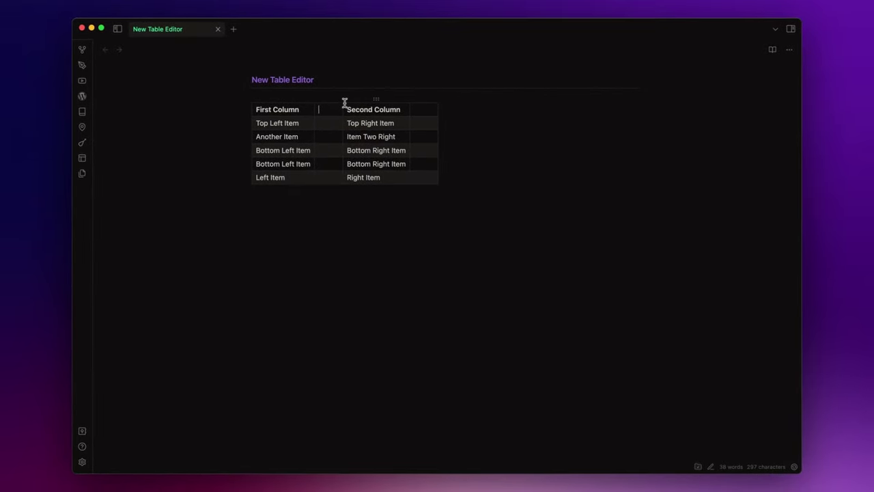
pyautogui.write('Column X')
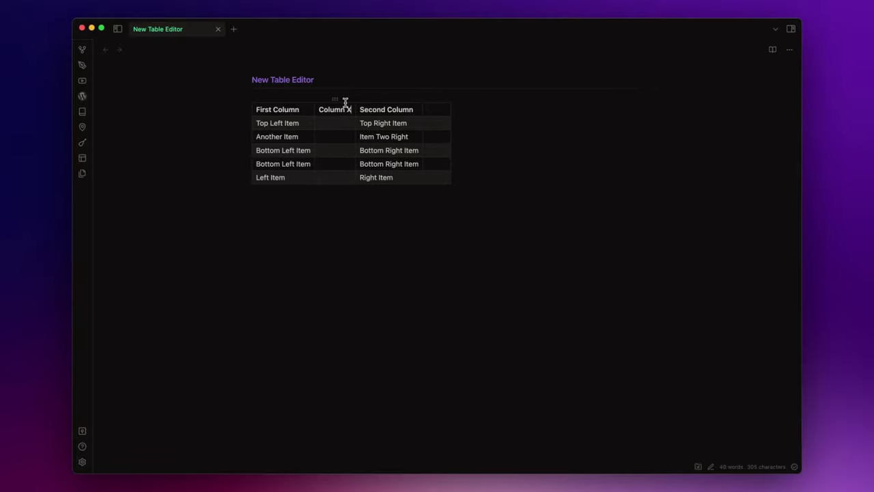
pyautogui.write('Column Z')
# Enter AH under Column X and 1 under Column Z, then append an empty column after Column Z
pyautogui.click(319, 123)
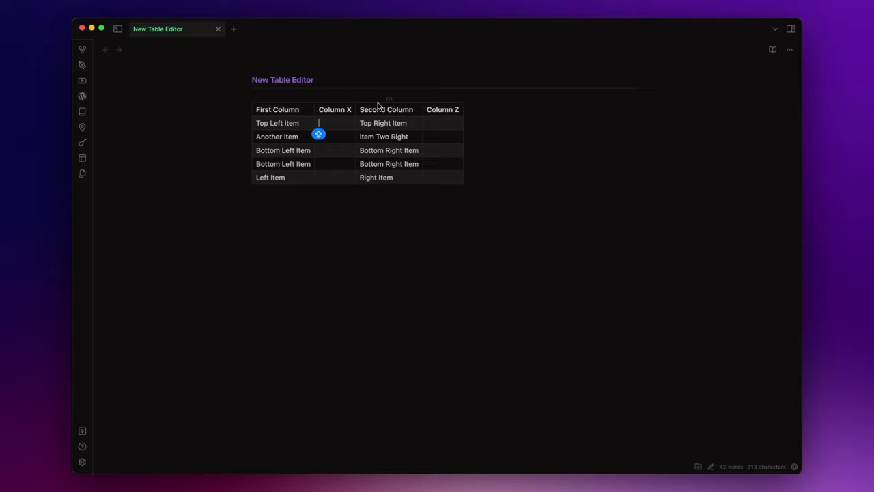
pyautogui.write('A')
pyautogui.write('H')
pyautogui.click(437, 121)
pyautogui.write('1')
pyautogui.press('Return')
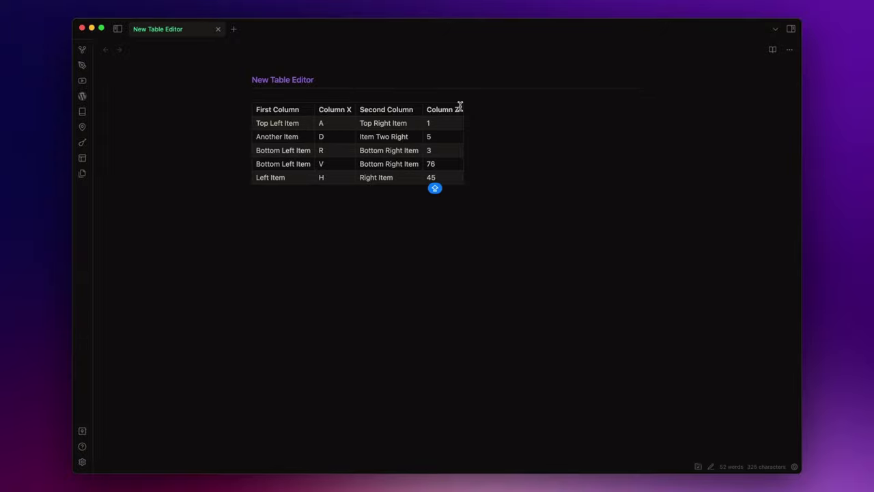
pyautogui.press('super+Up')
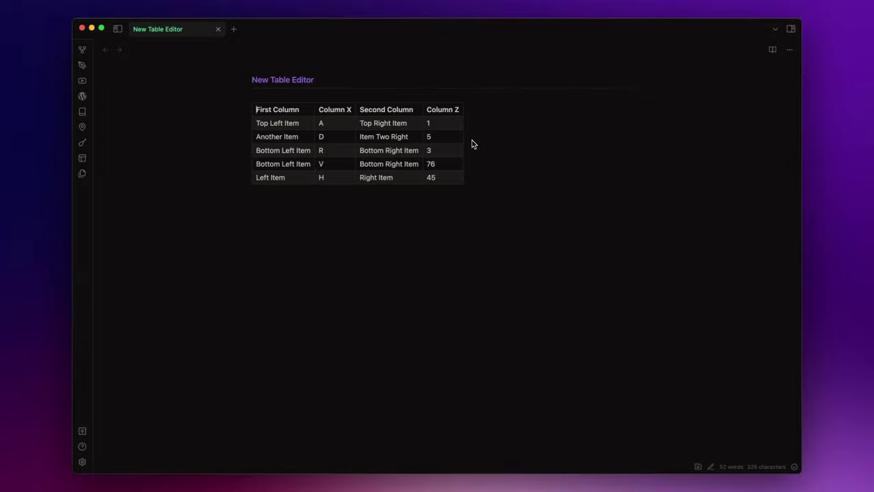
pyautogui.click(471, 147)
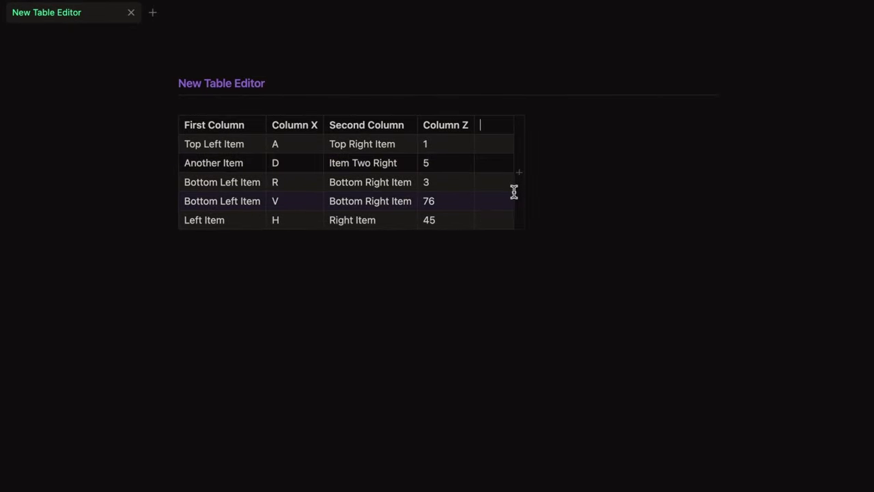
# Move Column Z and Column X left, then drag First and Second Column into order X, Second, First, Z
pyautogui.rightClick(404, 143)
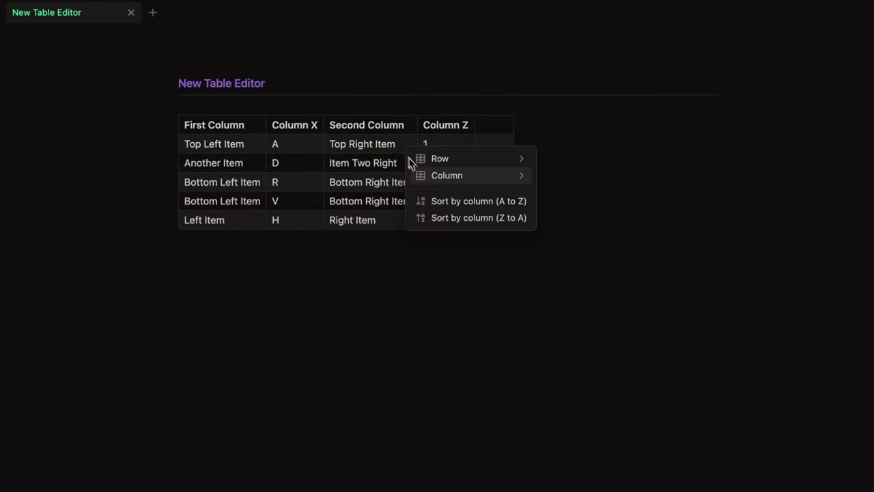
pyautogui.moveTo(432, 176)
pyautogui.click(592, 233)
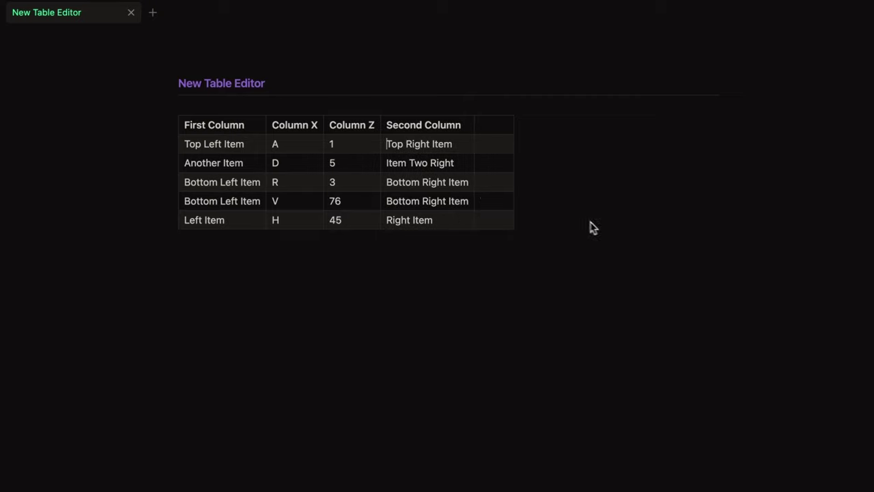
pyautogui.rightClick(322, 186)
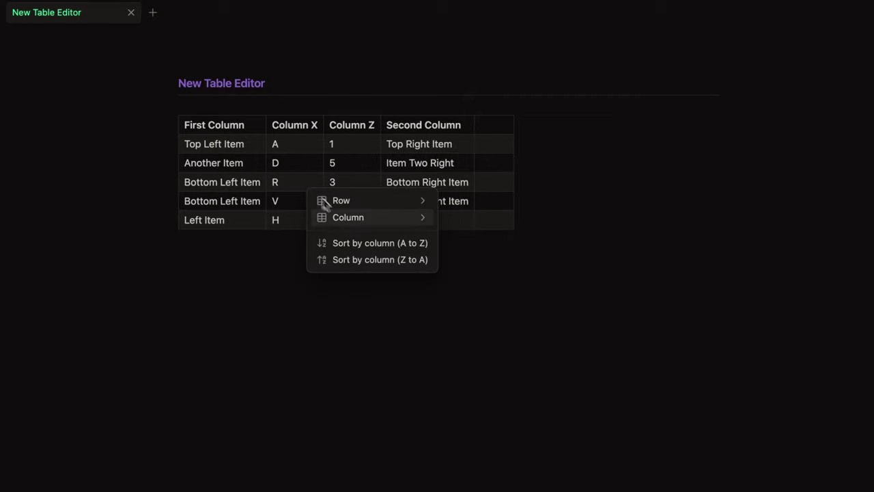
pyautogui.moveTo(430, 224)
pyautogui.click(495, 279)
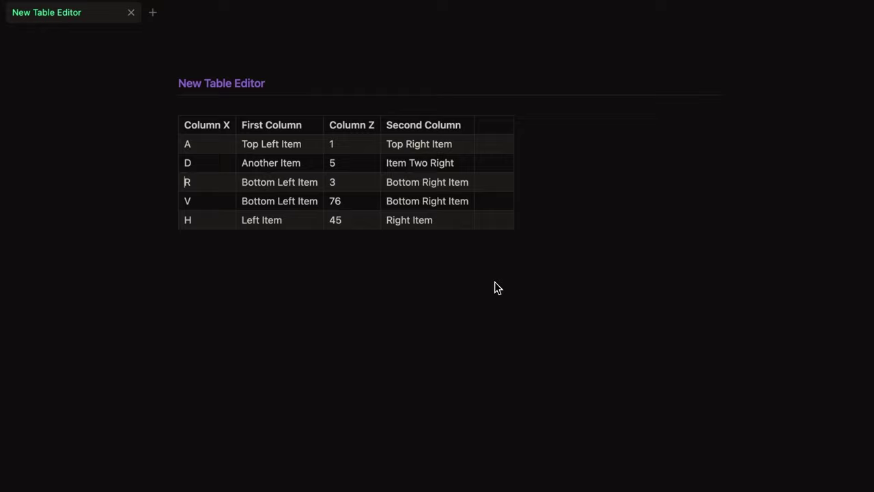
pyautogui.moveTo(287, 110); pyautogui.dragTo(353, 113)
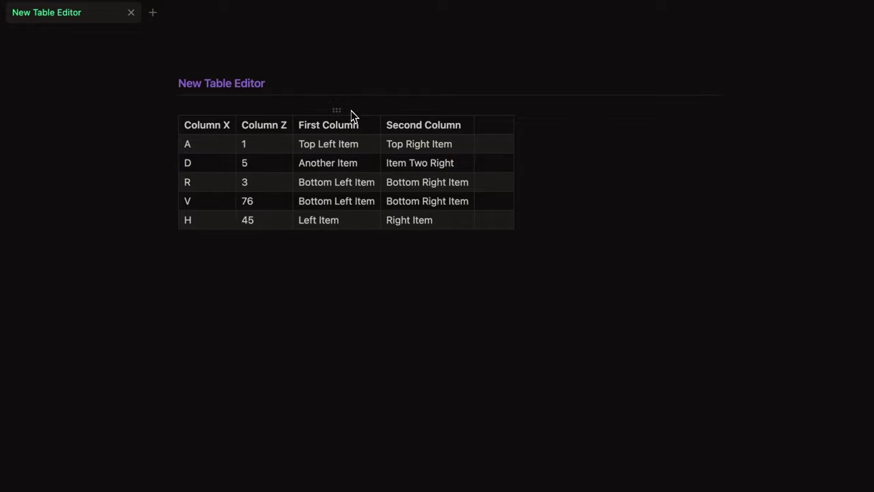
pyautogui.click(430, 111)
pyautogui.moveTo(430, 112); pyautogui.dragTo(253, 123)
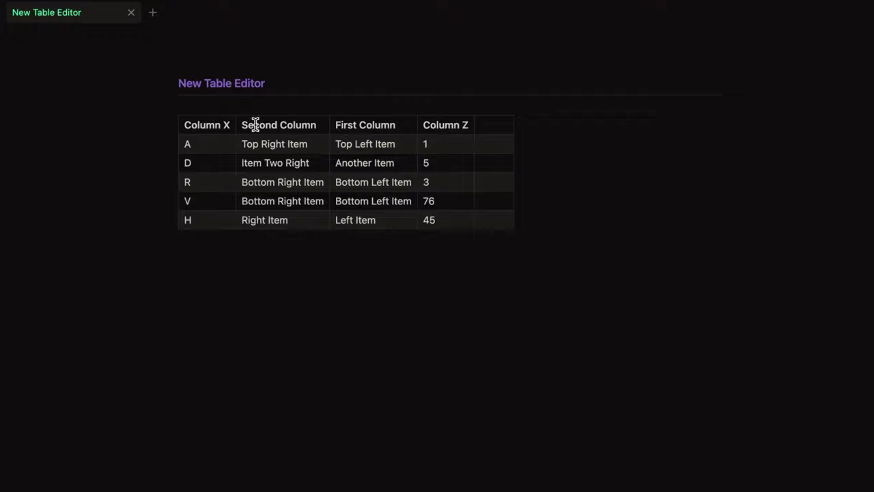
# Right-align Column Z and center-align First Column
pyautogui.rightClick(448, 185)
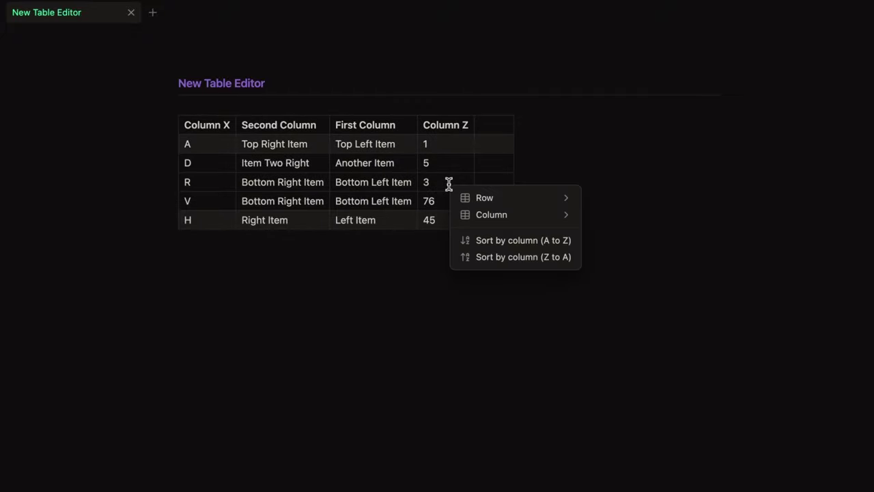
pyautogui.moveTo(486, 224)
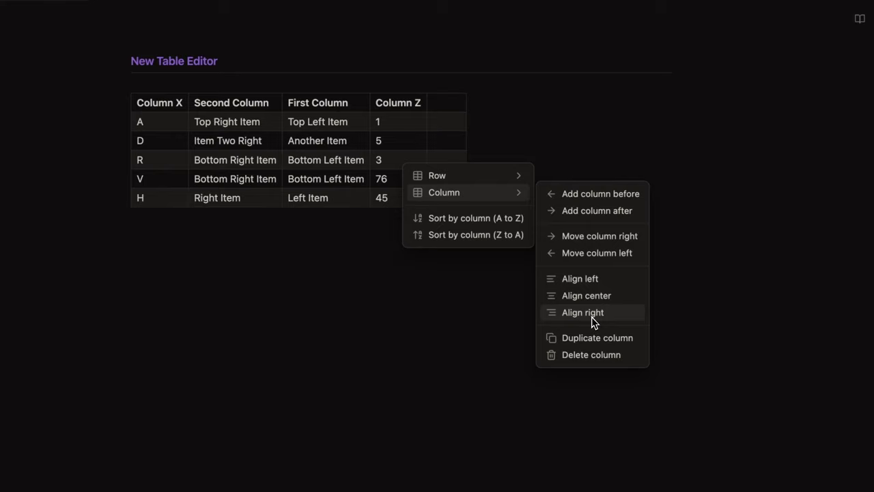
pyautogui.click(592, 315)
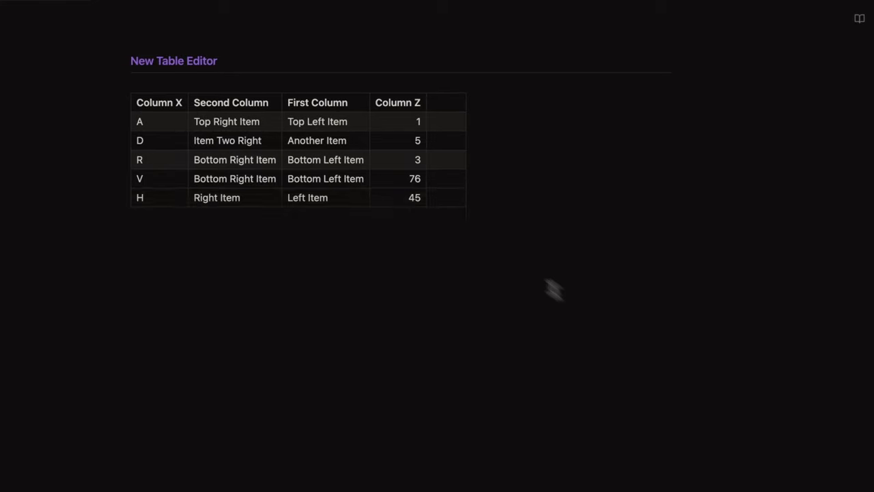
pyautogui.rightClick(353, 123)
pyautogui.moveTo(389, 159)
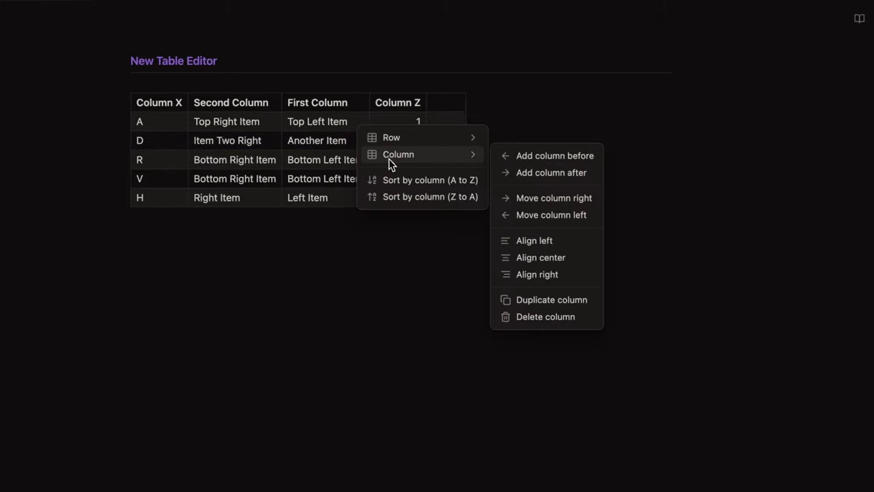
pyautogui.click(545, 262)
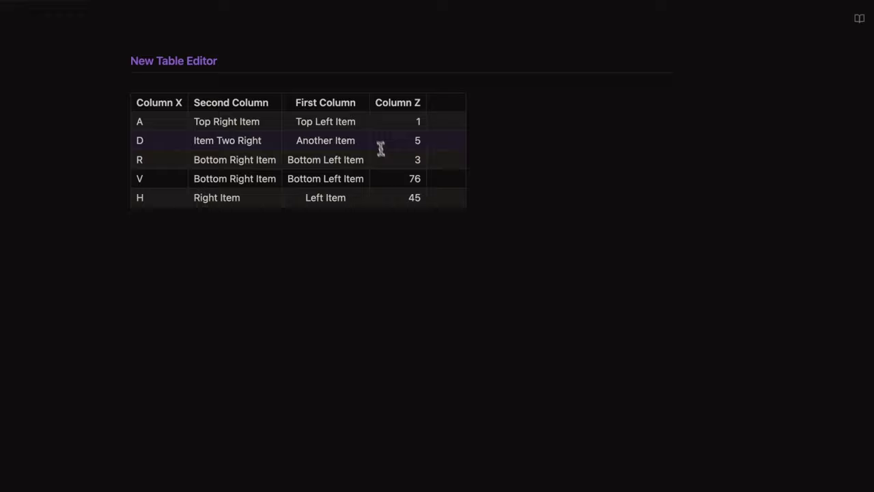
# Duplicate Column Z and delete the empty last column
pyautogui.rightClick(381, 124)
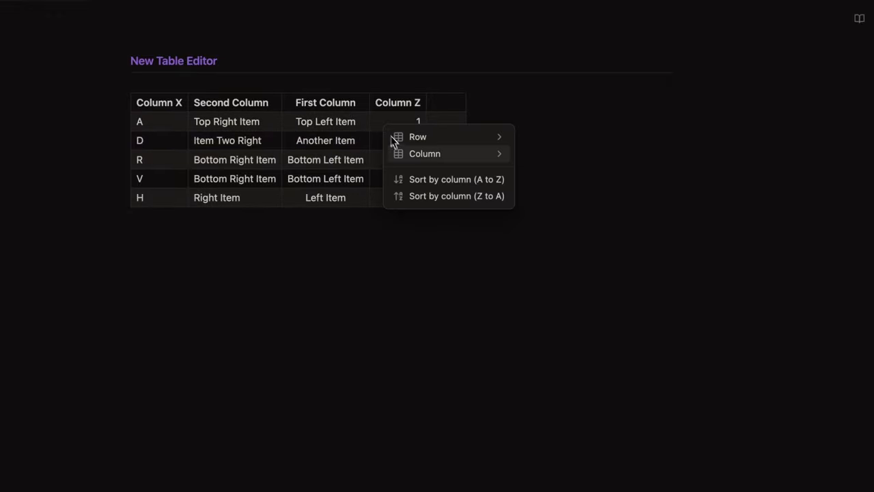
pyautogui.moveTo(402, 152)
pyautogui.click(565, 303)
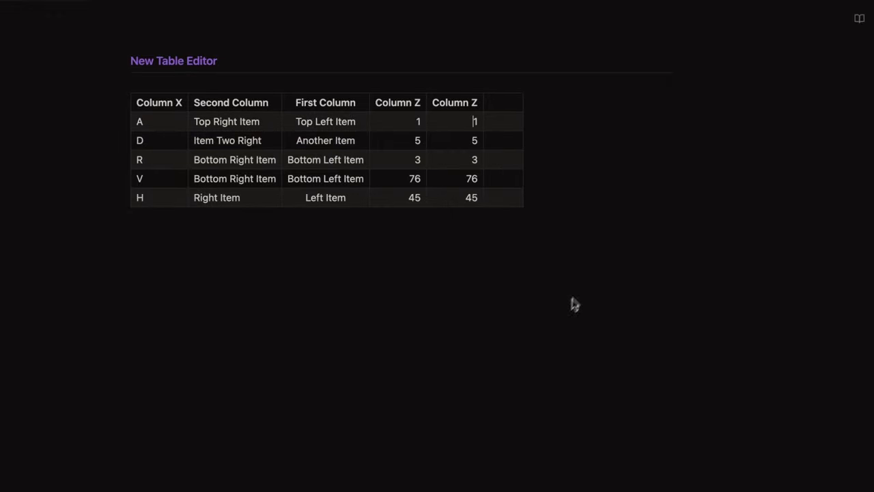
pyautogui.rightClick(506, 123)
pyautogui.moveTo(545, 159)
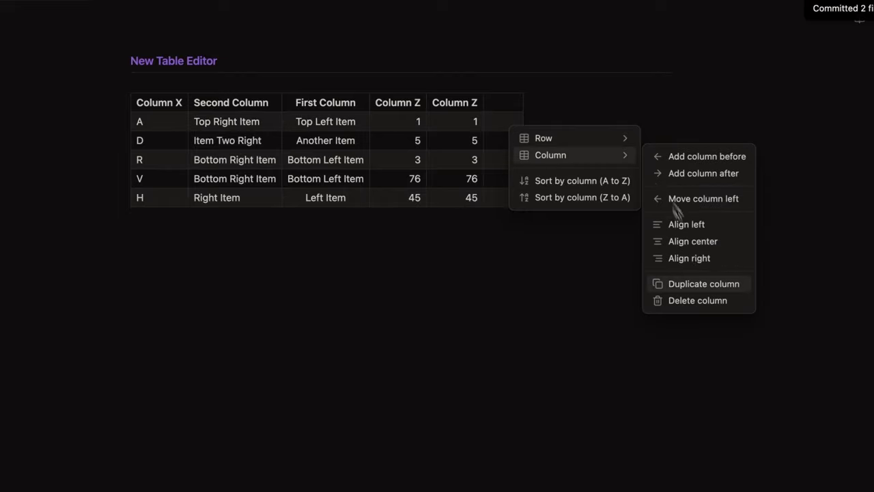
pyautogui.click(697, 299)
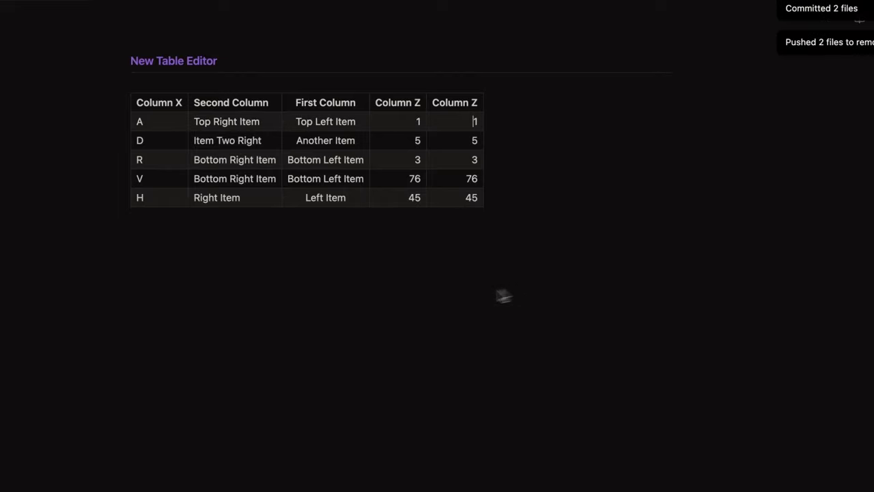
# Sort the rows by Column Z ascending, then descending so values run 76, 45, 5, 3, 1
pyautogui.rightClick(378, 107)
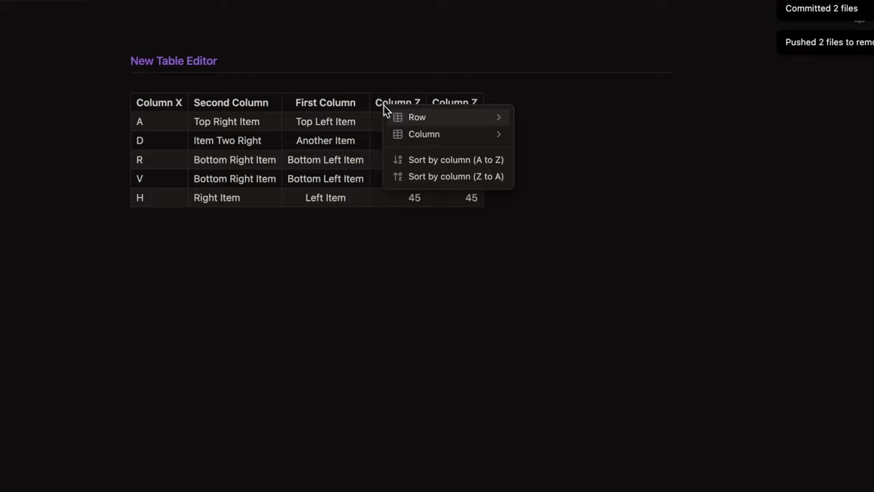
pyautogui.click(420, 162)
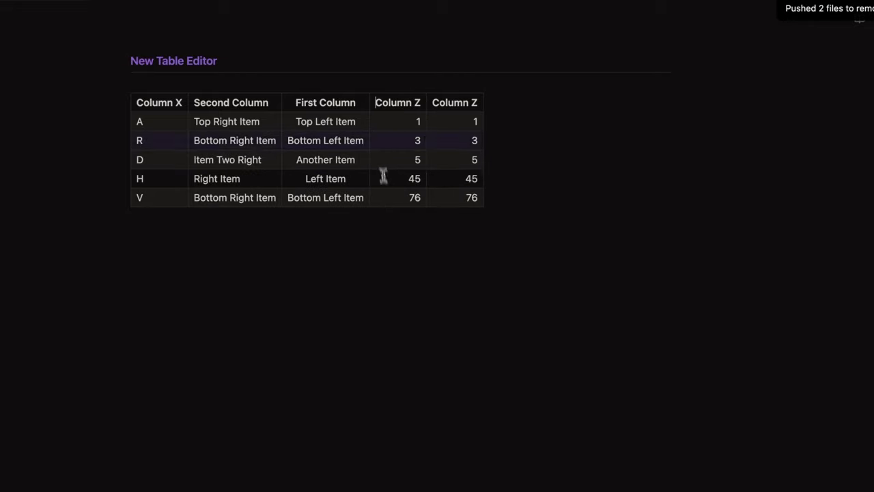
pyautogui.rightClick(417, 107)
pyautogui.click(486, 177)
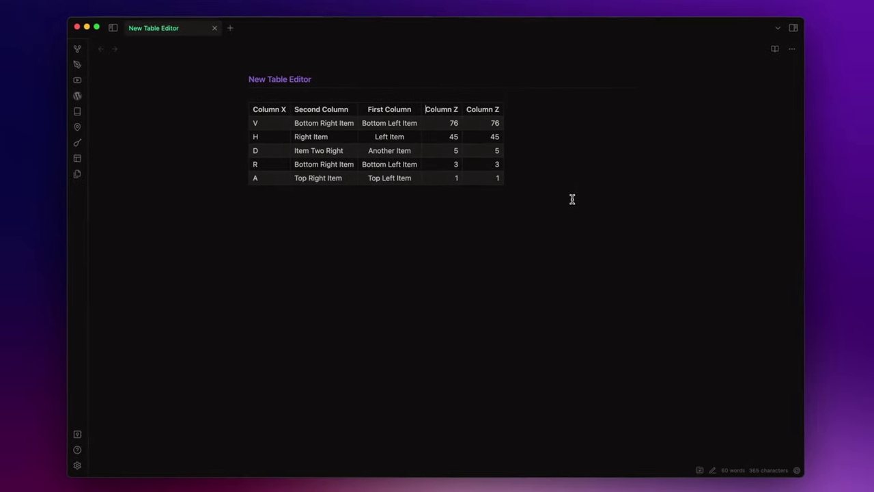
# Switch the New Table Editor note to reading view to see the sorted five-column table
pyautogui.click(774, 50)
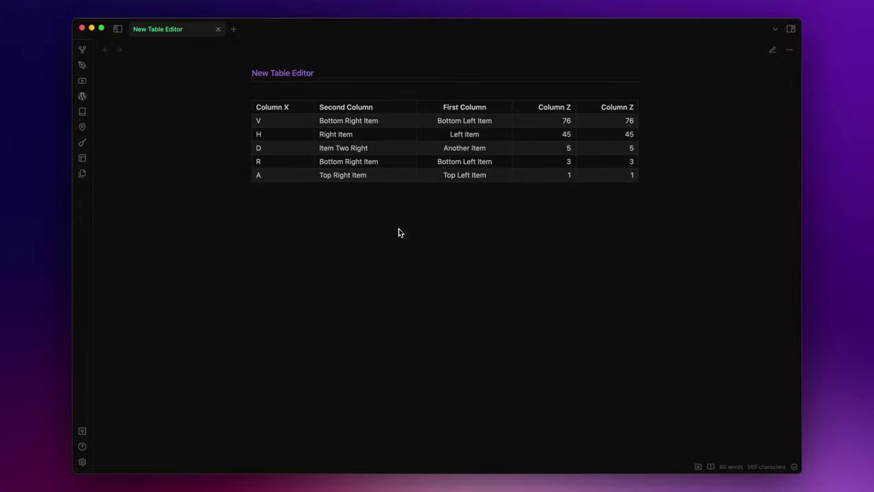
# Open Settings to Minimal Theme Settings and review the table width choices, leaving it unchanged
pyautogui.click(82, 462)
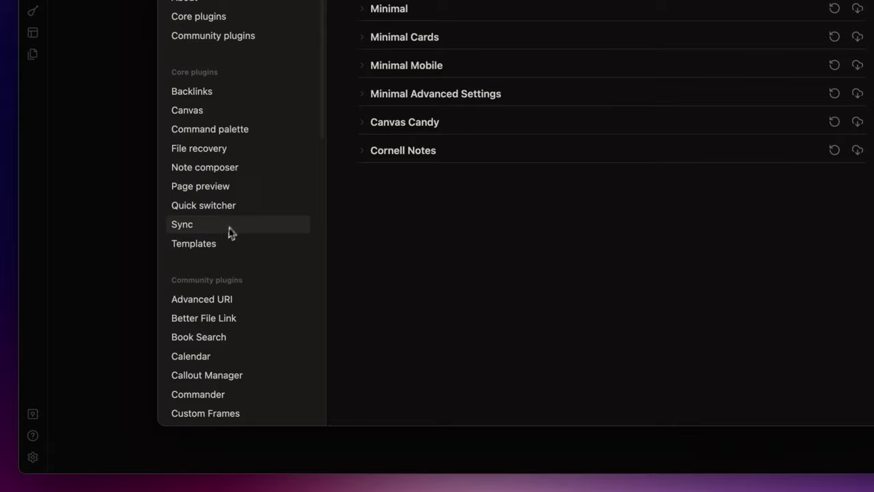
pyautogui.scroll(-10, 230, 233)
pyautogui.click(250, 45)
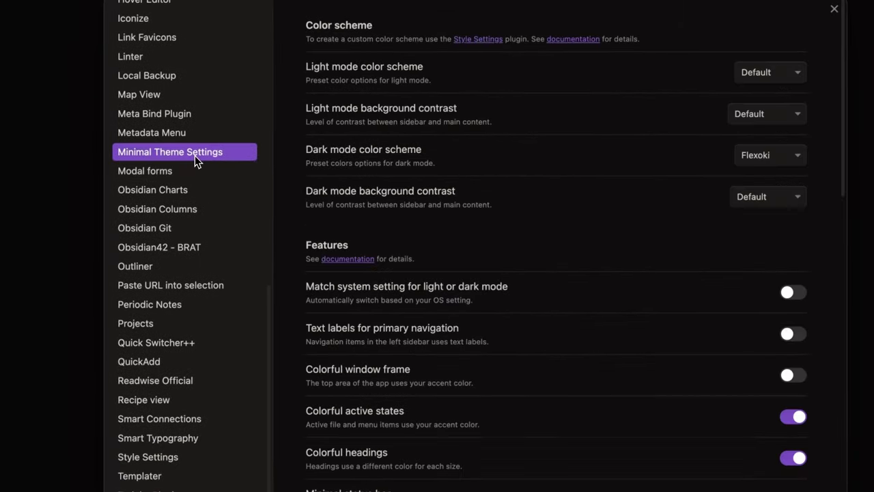
pyautogui.scroll(-10, 488, 208)
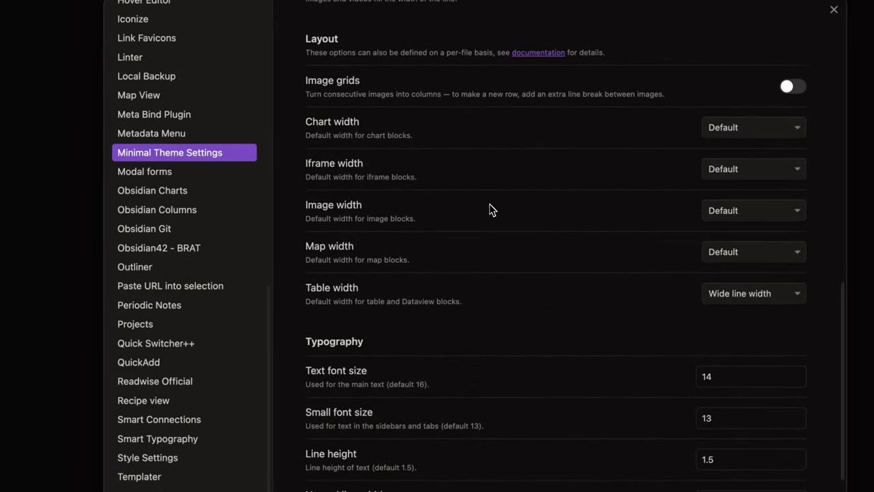
pyautogui.click(747, 294)
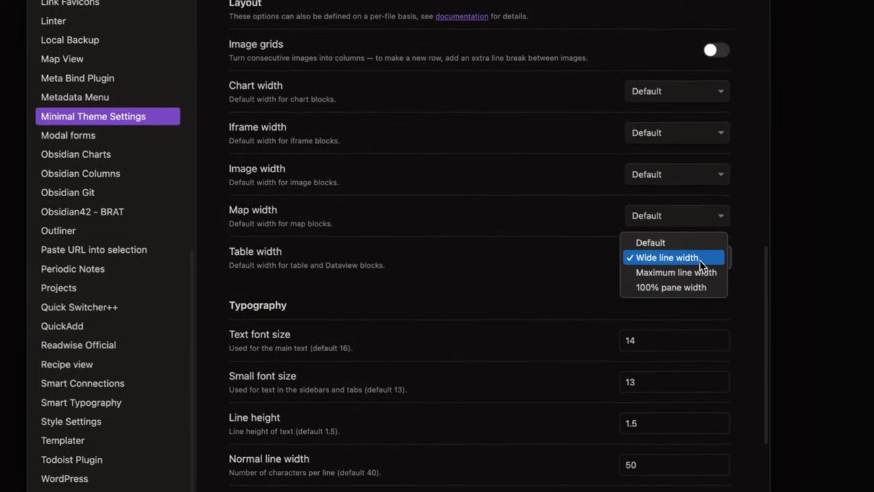
pyautogui.click(565, 267)
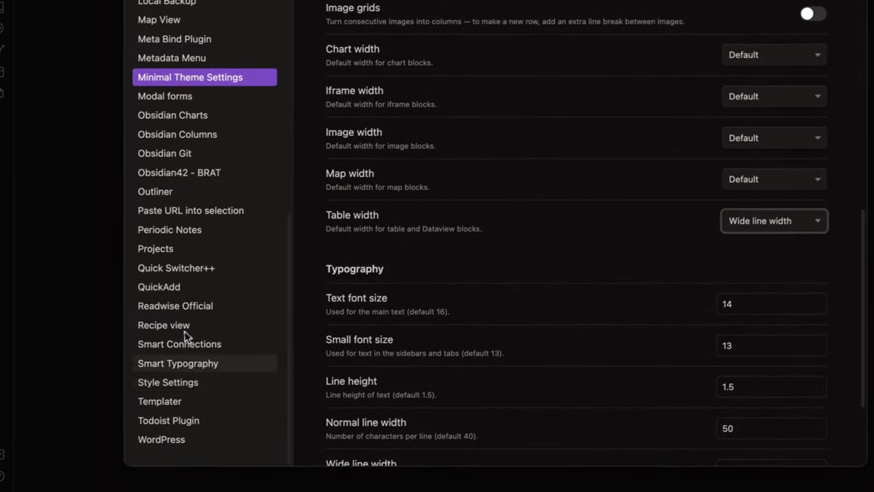
# Expand Style Settings > Minimal > Tables to show row lines, striped rows and line wrap options
pyautogui.click(64, 418)
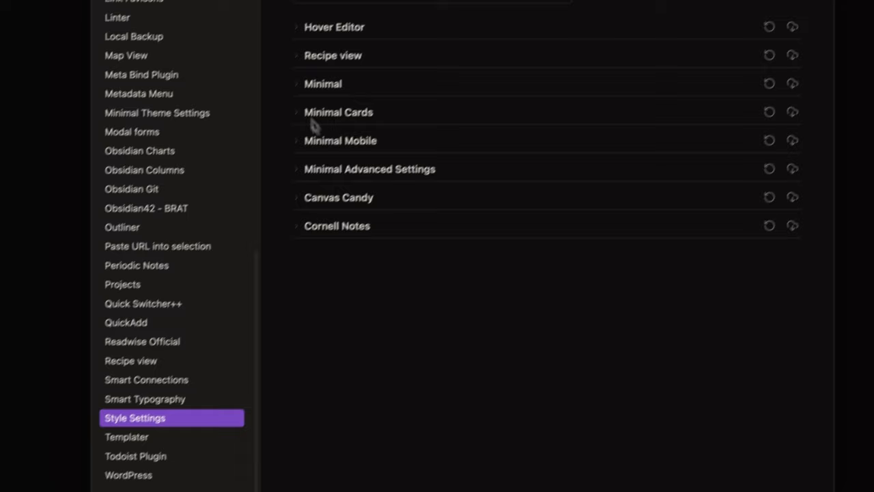
pyautogui.click(369, 45)
pyautogui.scroll(-1, 508, 152)
pyautogui.scroll(-10, 445, 219)
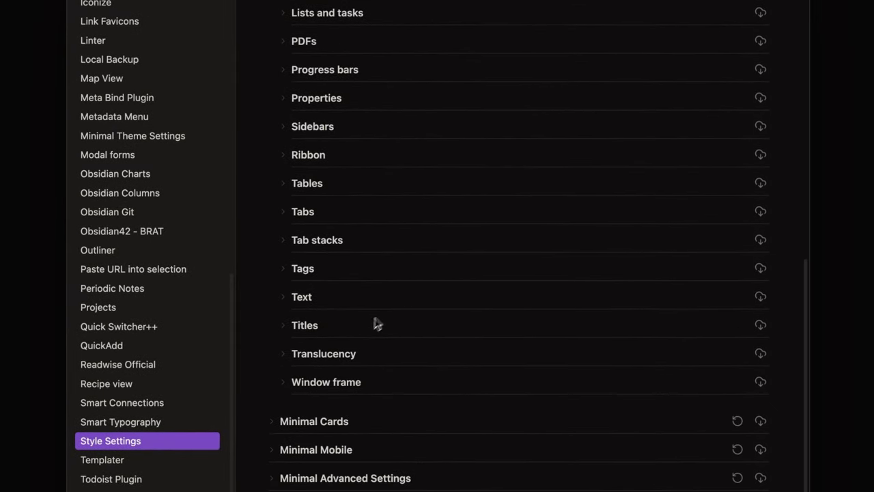
pyautogui.click(318, 186)
pyautogui.scroll(-3, 380, 243)
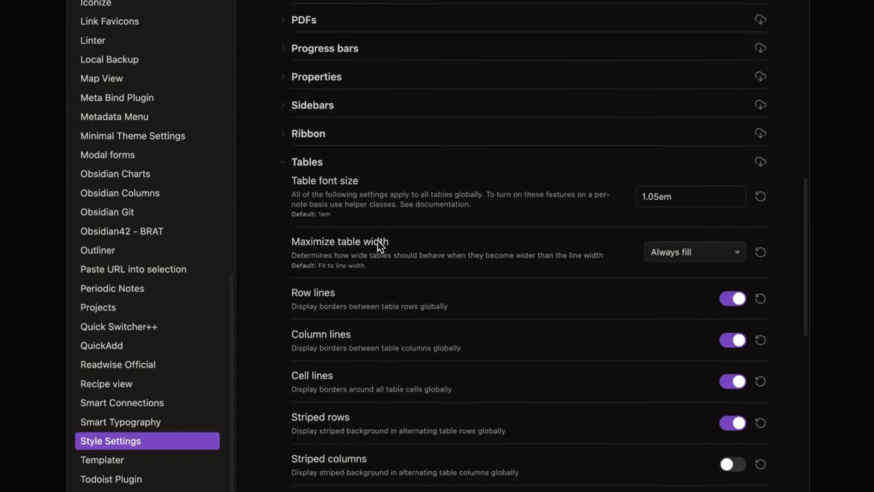
pyautogui.scroll(-3, 381, 258)
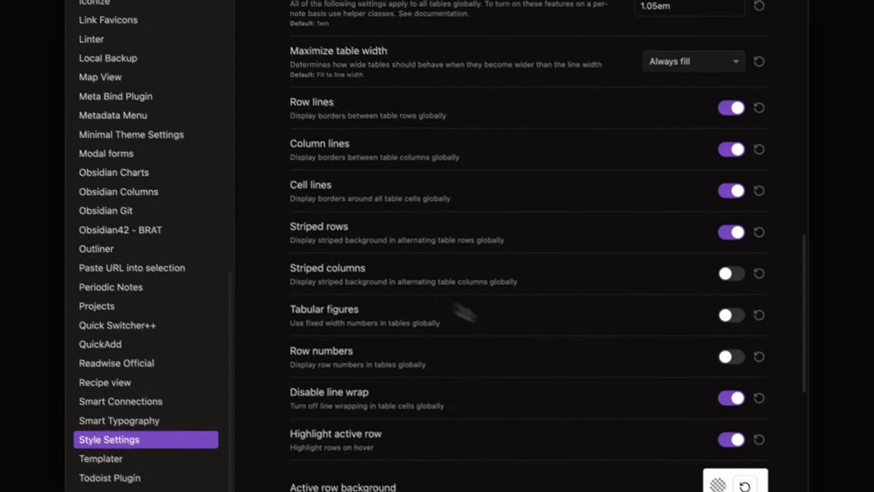
# Close Settings to return to the 'New Table Editor' note showing its sorted five-column table
pyautogui.click(695, 60)
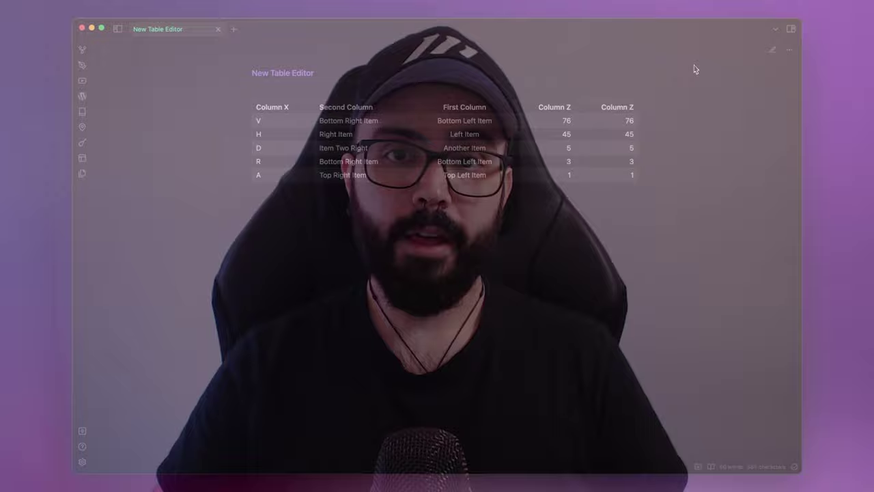